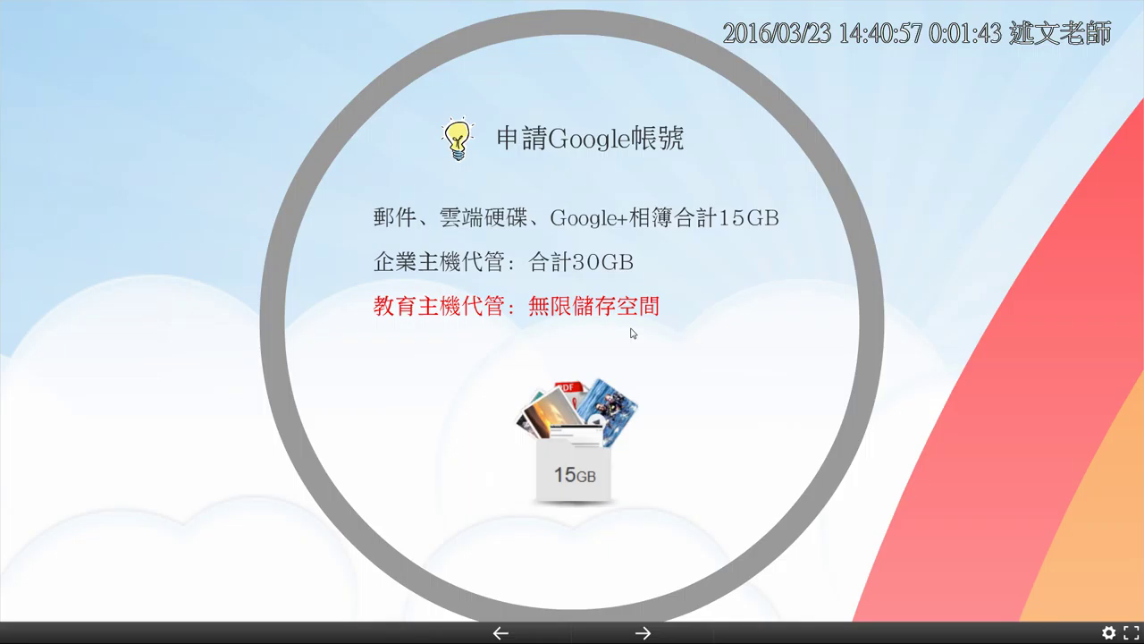
Advance the presentation to the slide "Google雲端硬碟使用", underline its topic "全新Google雲端硬碟介面", and leave the slideshow.
left_click(643, 633)
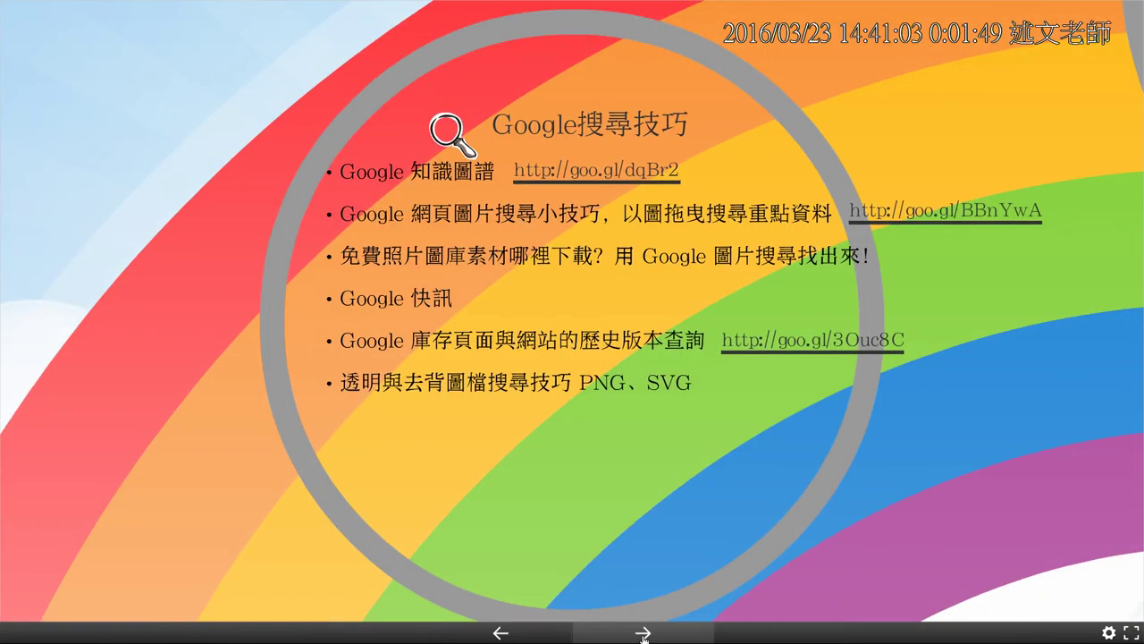
left_click(643, 632)
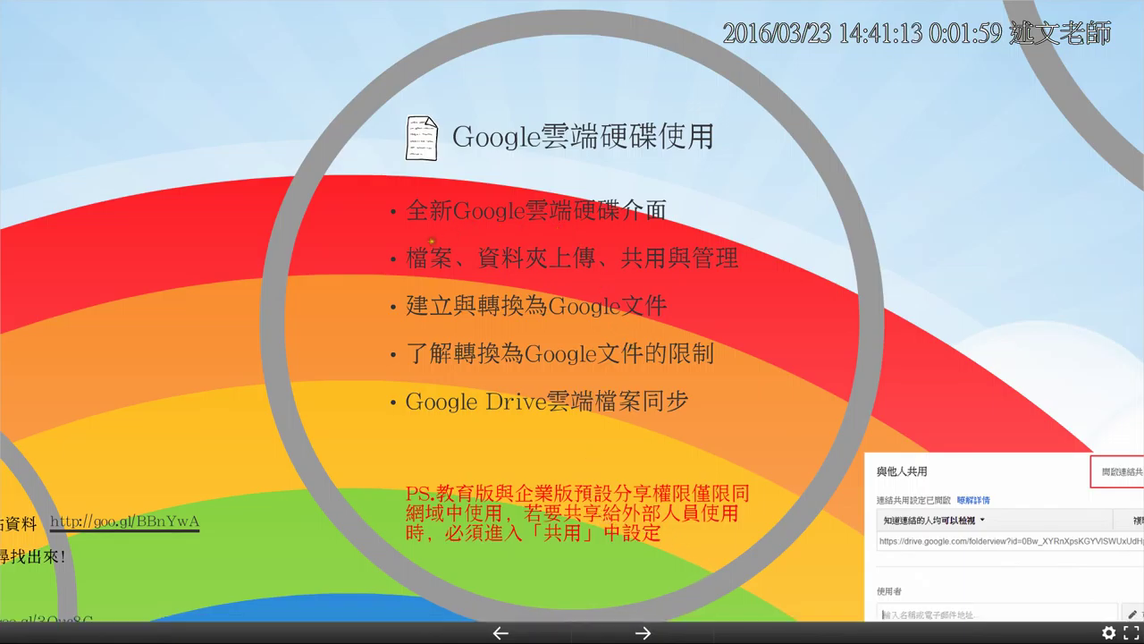
left_click_drag(404, 230, 688, 226)
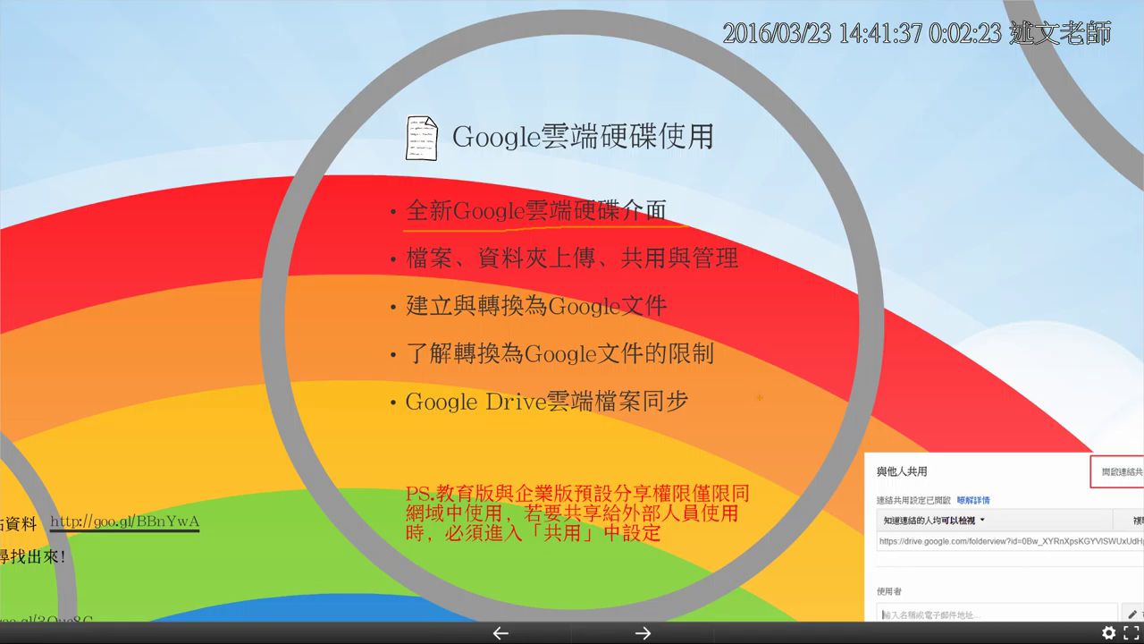
key("Escape")
key("alt+Tab")
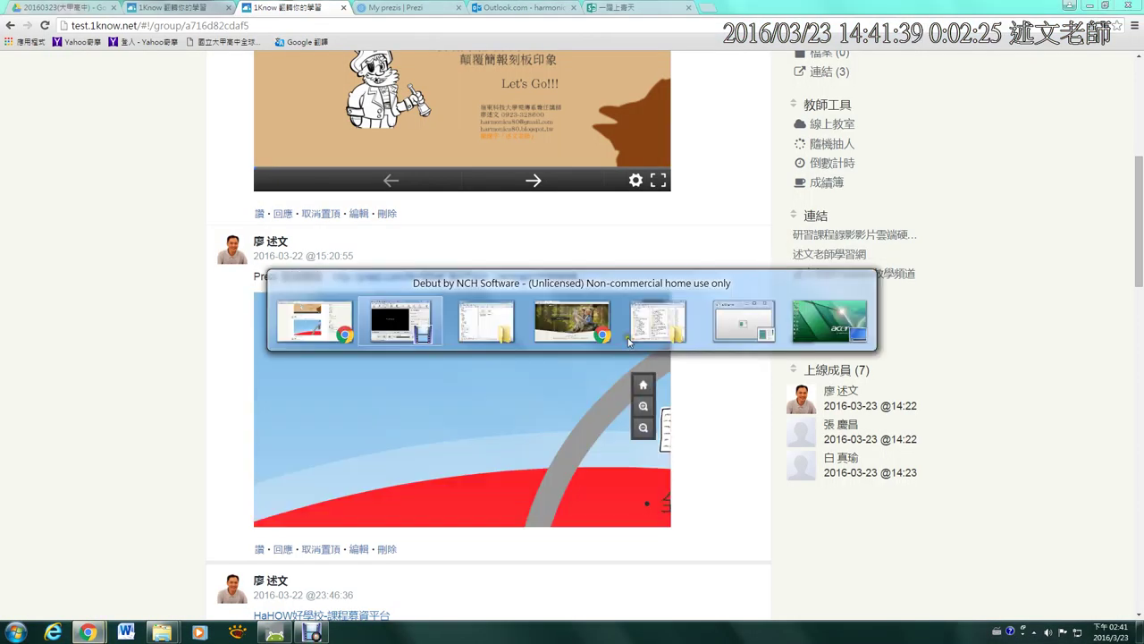
left_click(79, 11)
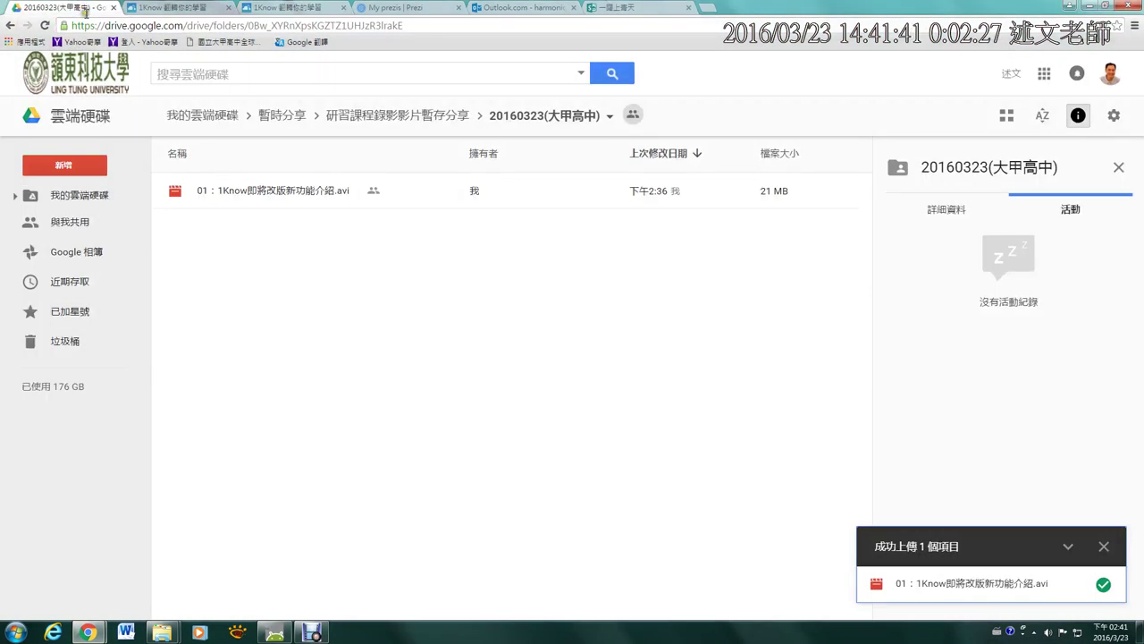
left_click(113, 25)
left_click(178, 25)
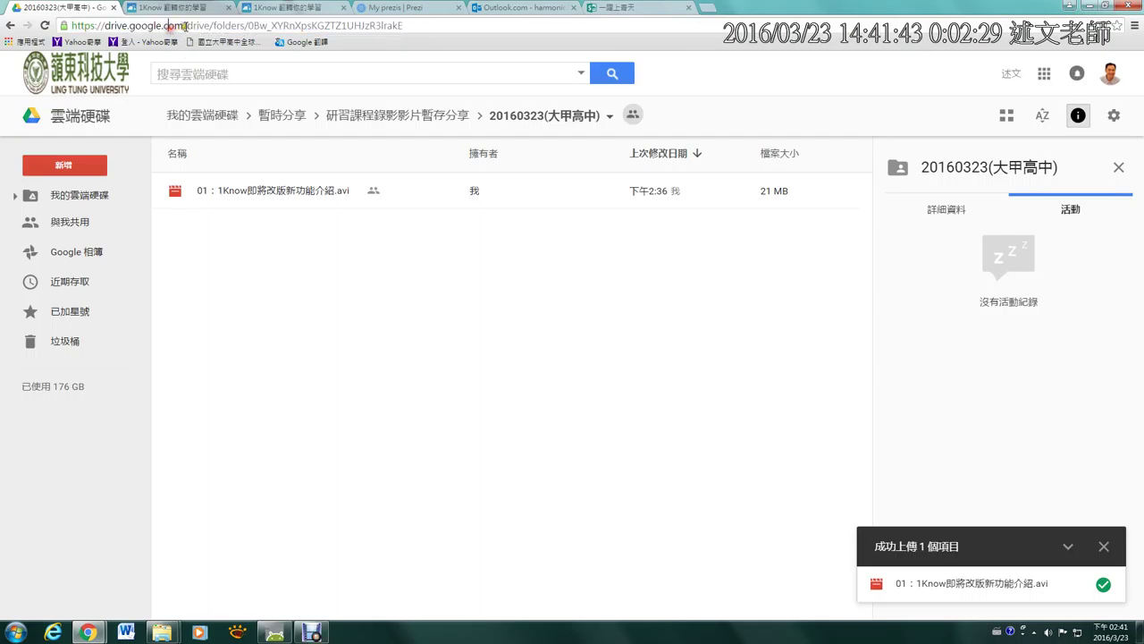
left_click_drag(186, 25, 61, 27)
key("ctrl+c")
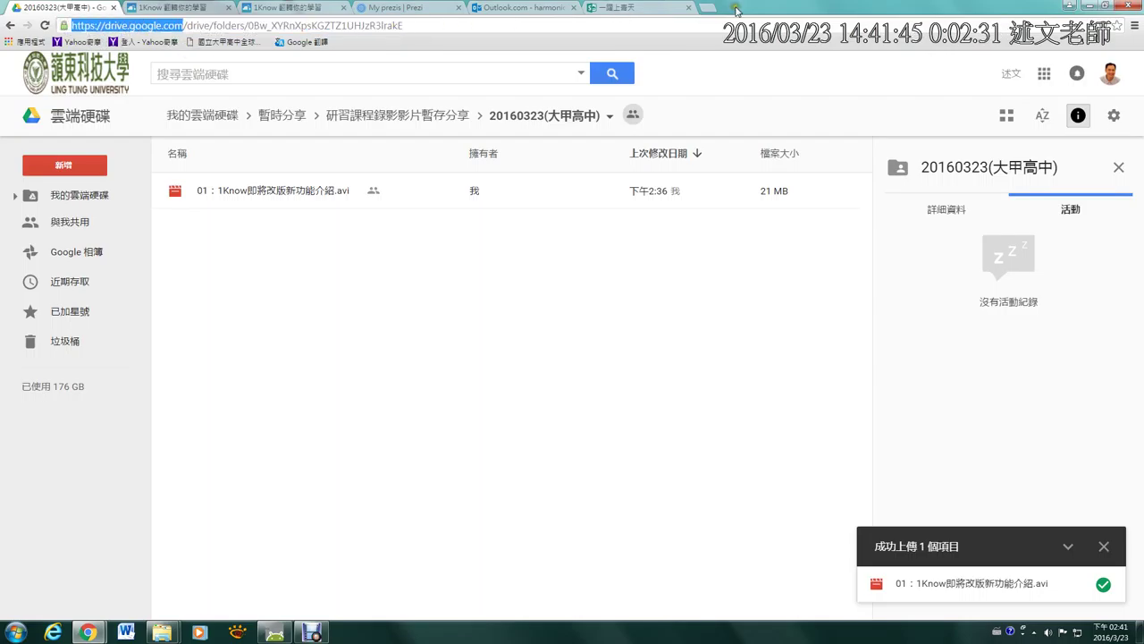
left_click(696, 11)
key("ctrl+v")
key("Return")
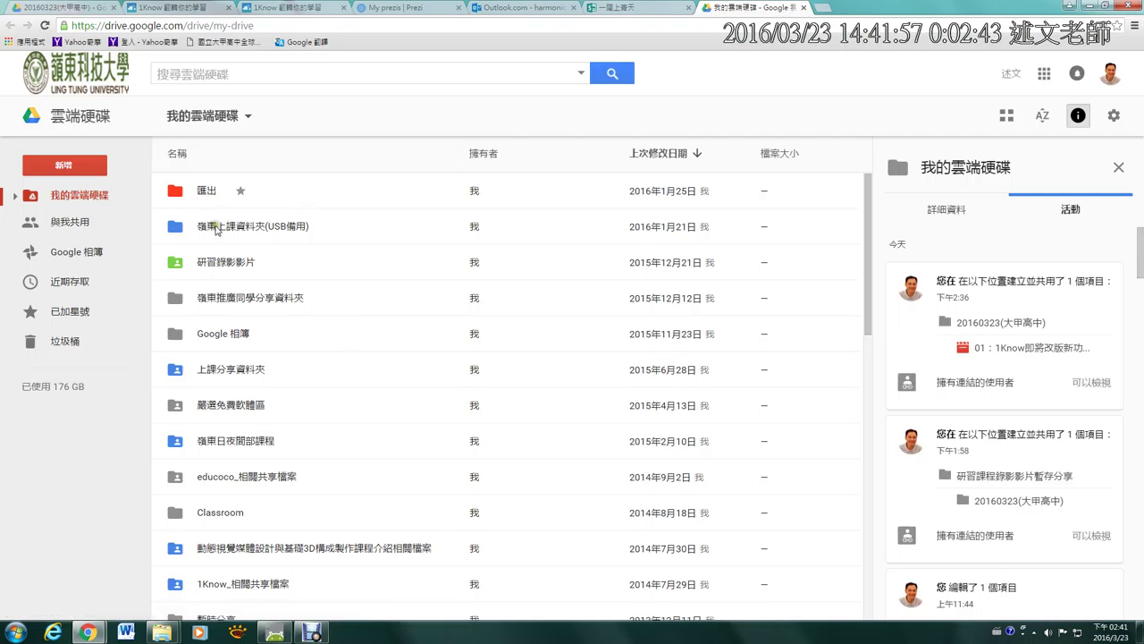
Examine what can be newly created in Drive, underlining 資料夾 and marking the group of Google document types.
left_click(87, 171)
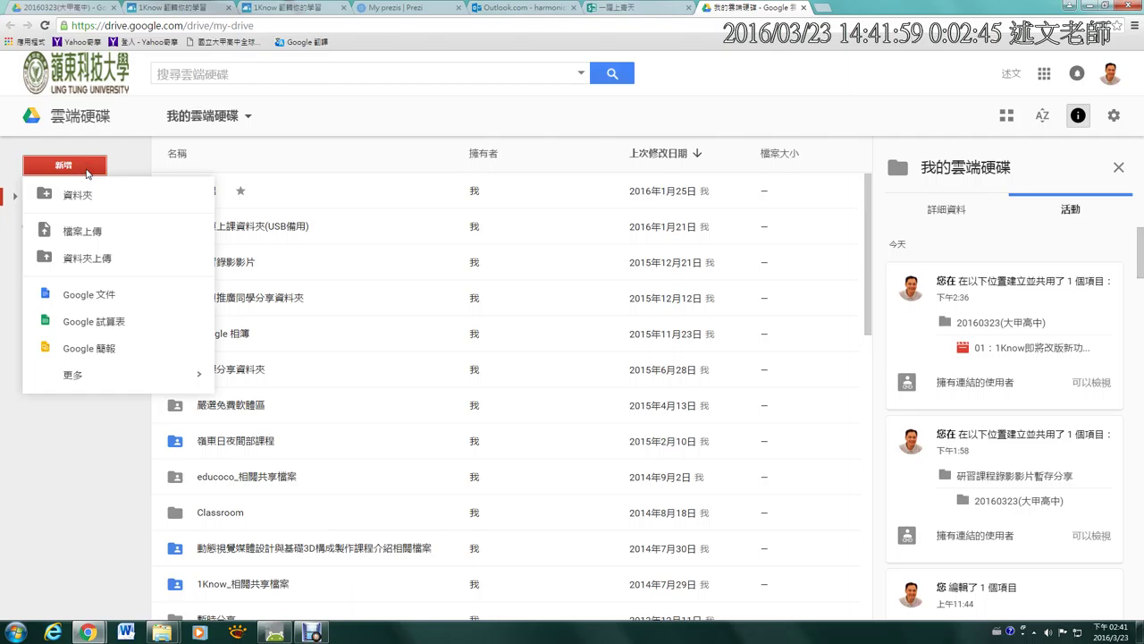
left_click_drag(38, 209, 125, 207)
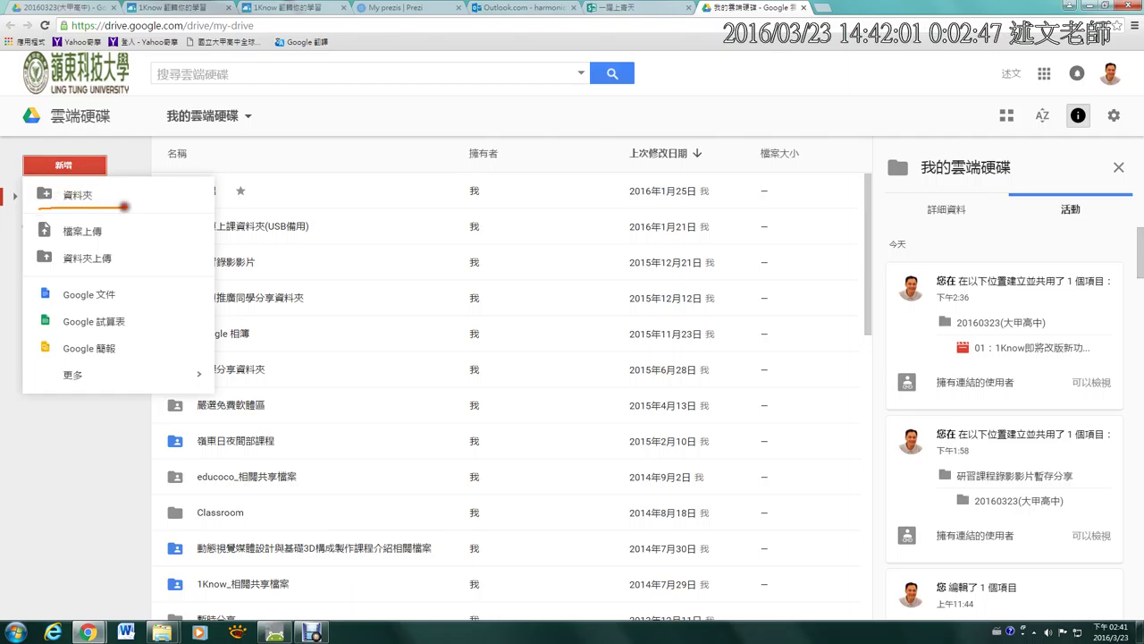
left_click_drag(31, 279, 30, 379)
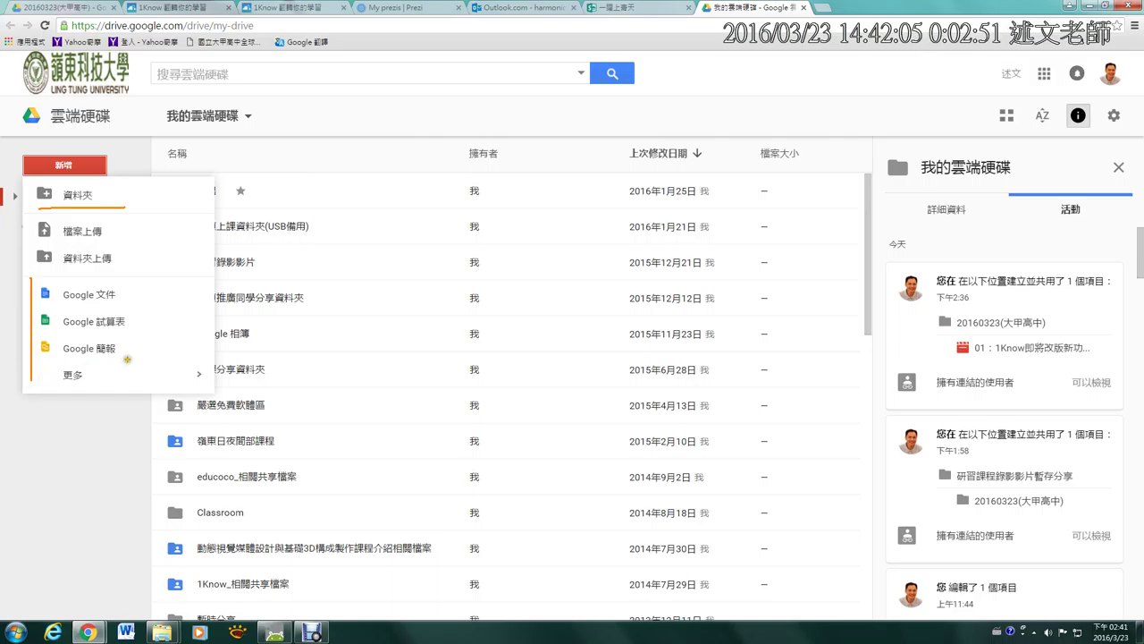
left_click(128, 136)
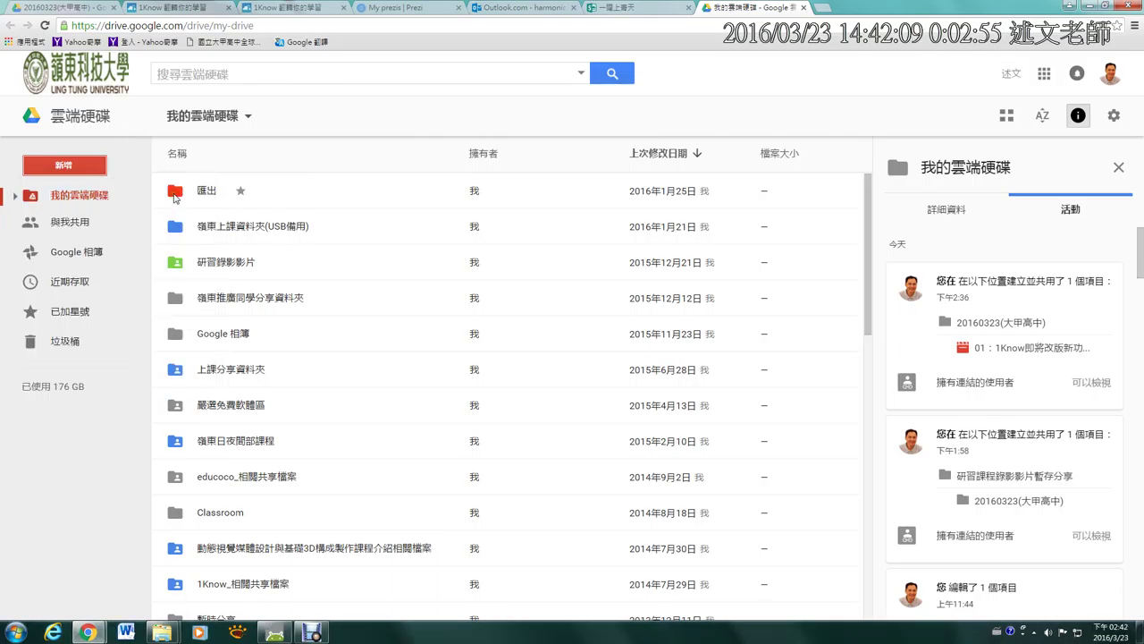
Examine the coloured folders in My Drive and display the colour choices for the folder 研習錄影影片.
left_click(174, 193)
left_click(176, 229)
left_click(177, 263)
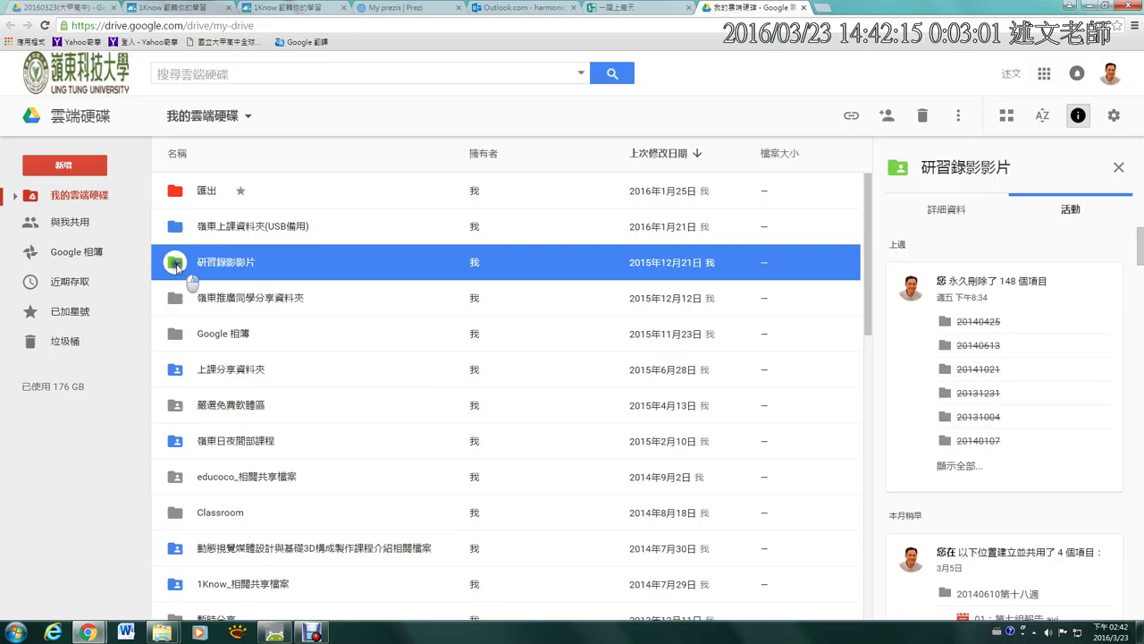
right_click(177, 268)
mouse_move(284, 435)
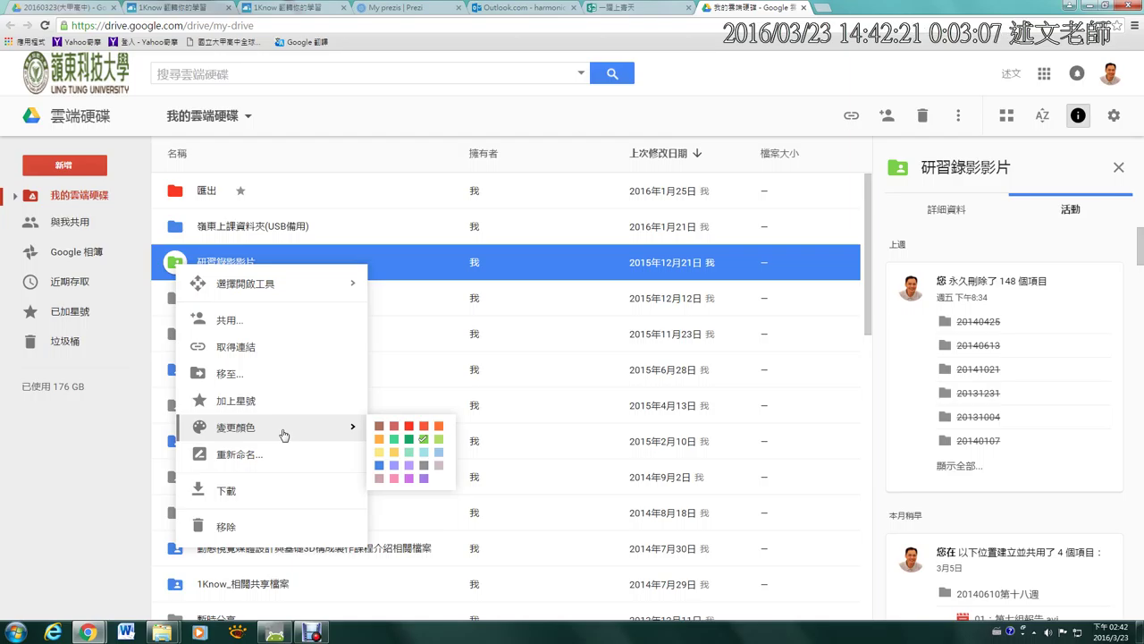
Examine the file-type filters and the advanced search options of the Drive search, and close them.
left_click(363, 74)
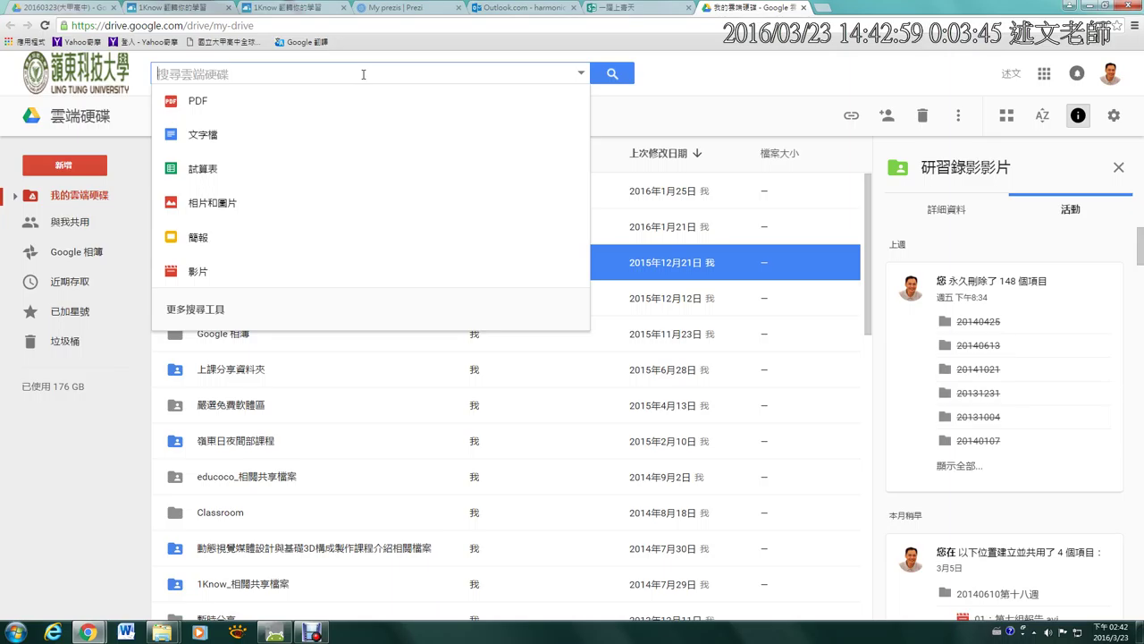
left_click(205, 307)
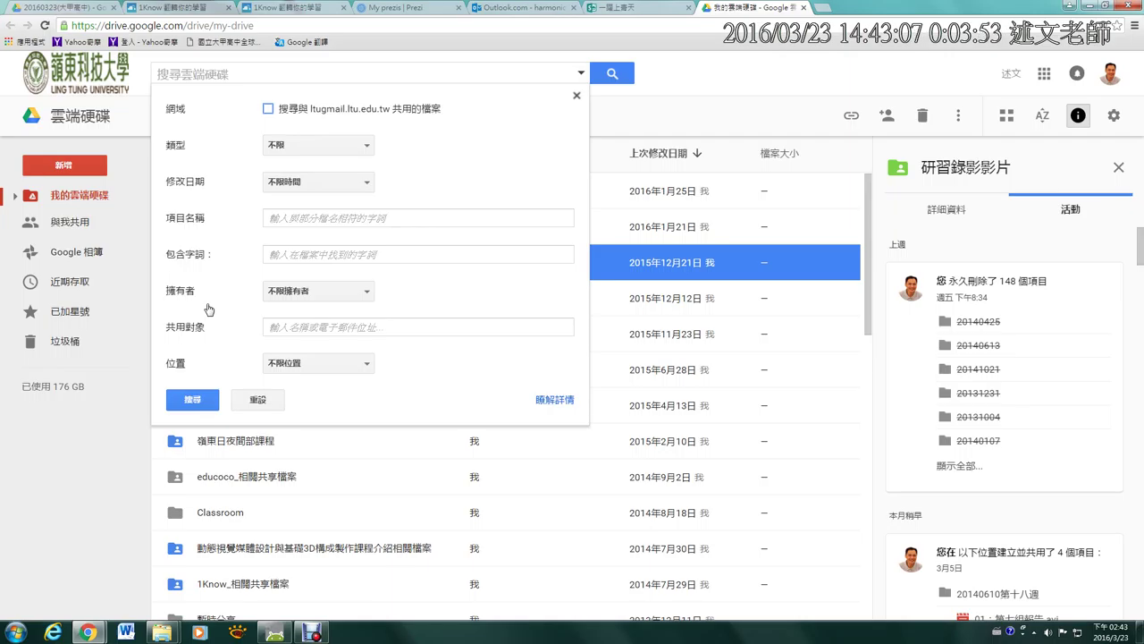
left_click(349, 71)
left_click(718, 82)
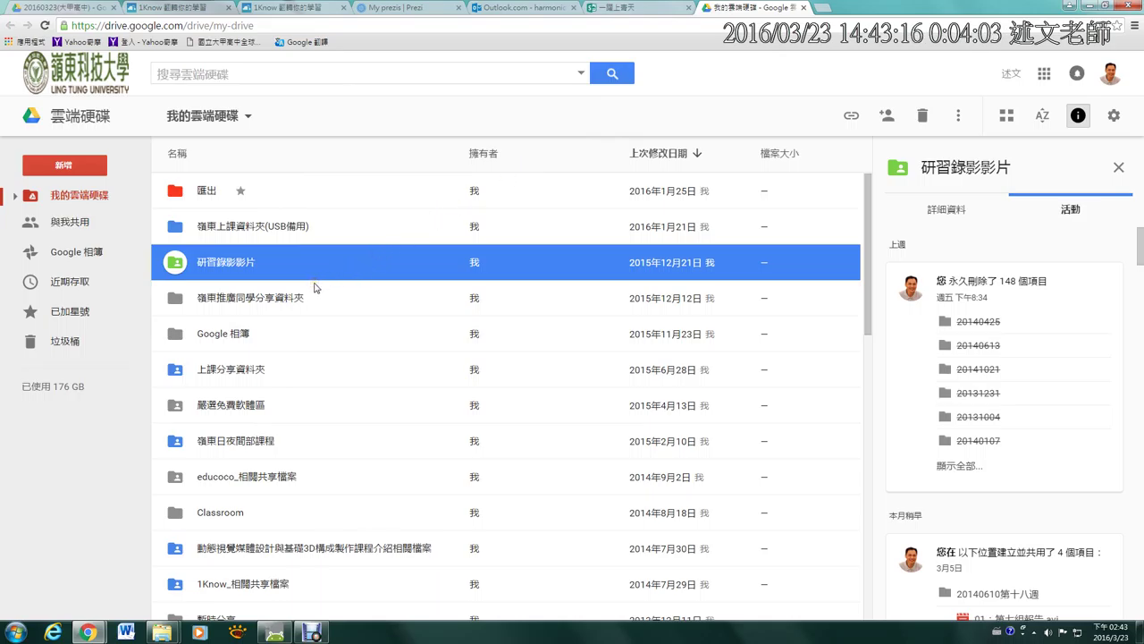
Create a new folder in My Drive, keeping the default name.
left_click(85, 168)
left_click(88, 191)
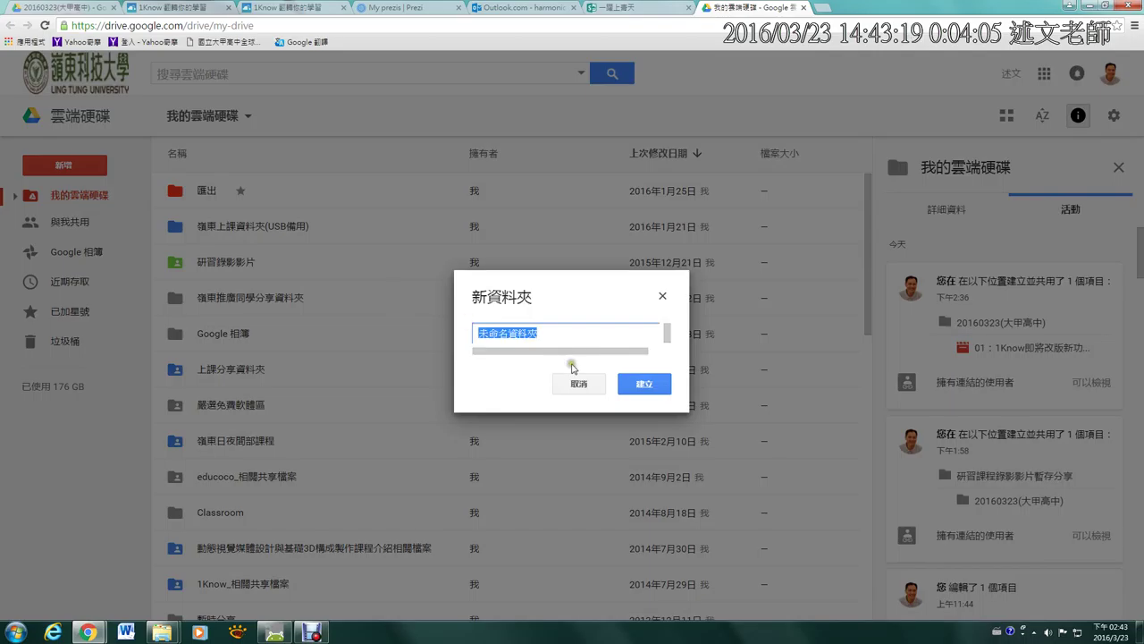
left_click(644, 384)
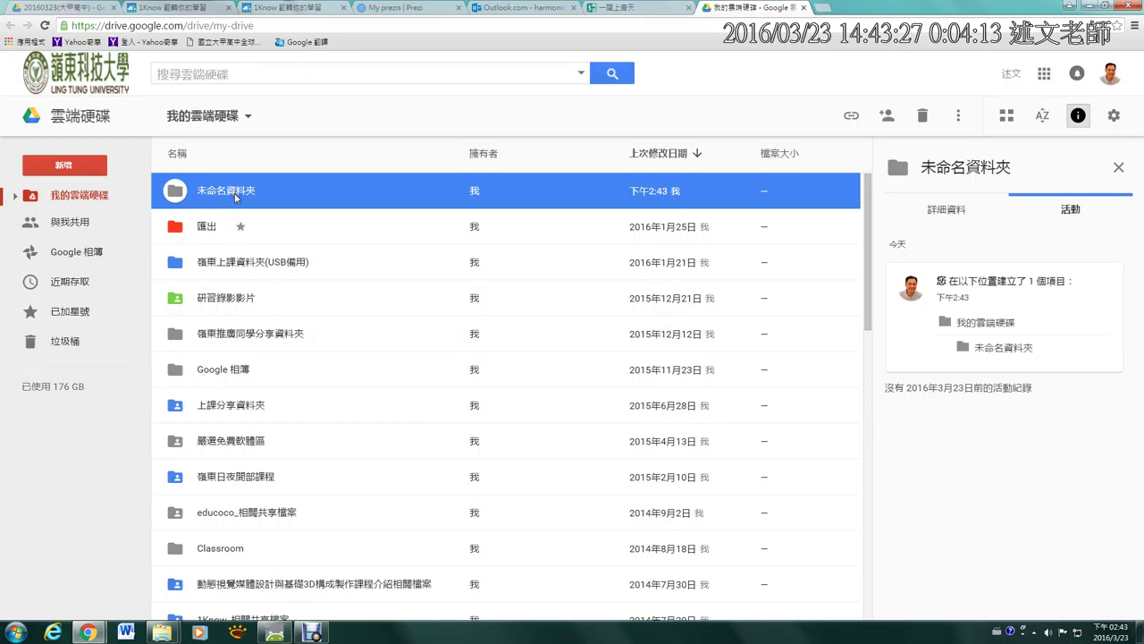
left_click_drag(236, 196, 287, 125)
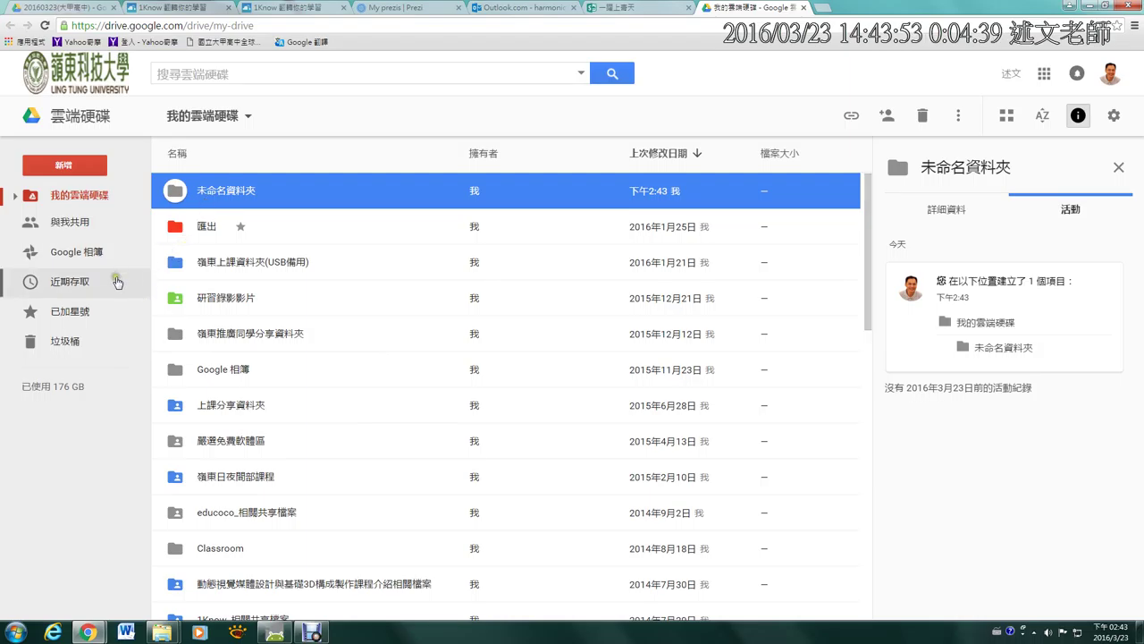
Show the recently accessed items, open the presentation 1Know-105年改版新功能 from them, and close it again.
left_click_drag(8, 270, 132, 299)
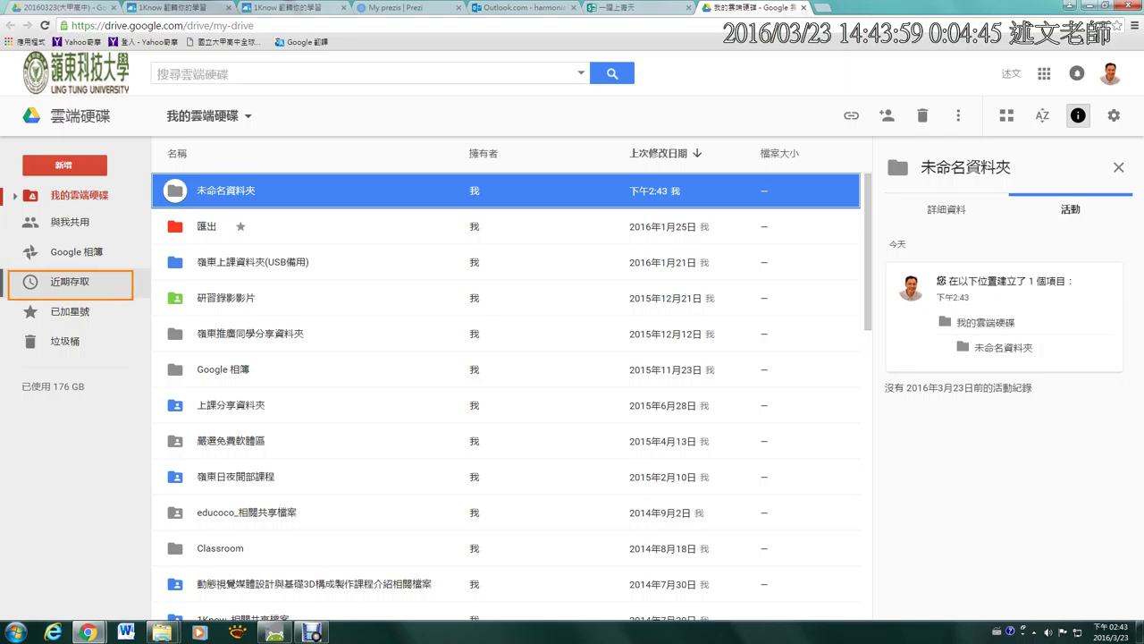
left_click(85, 282)
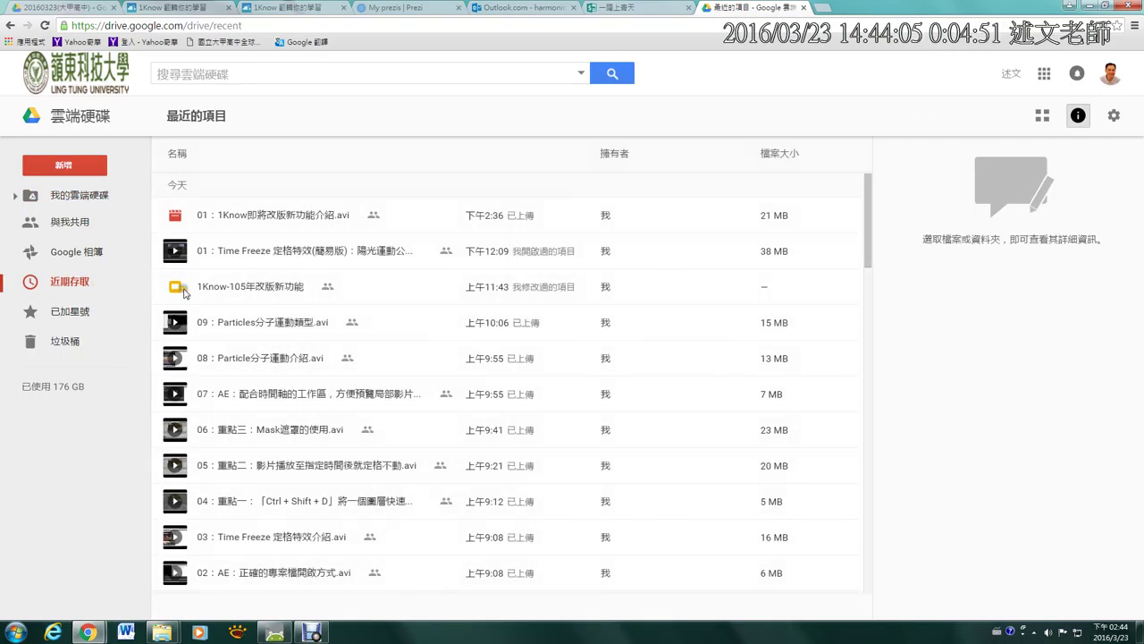
left_click(221, 293)
double_click(221, 293)
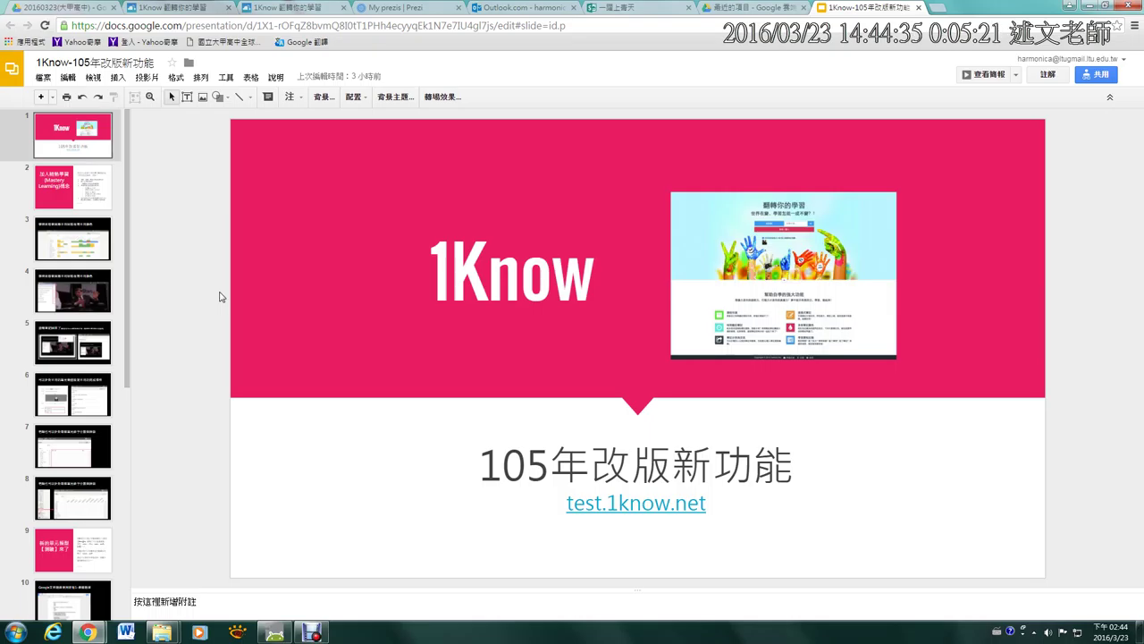
left_click(920, 8)
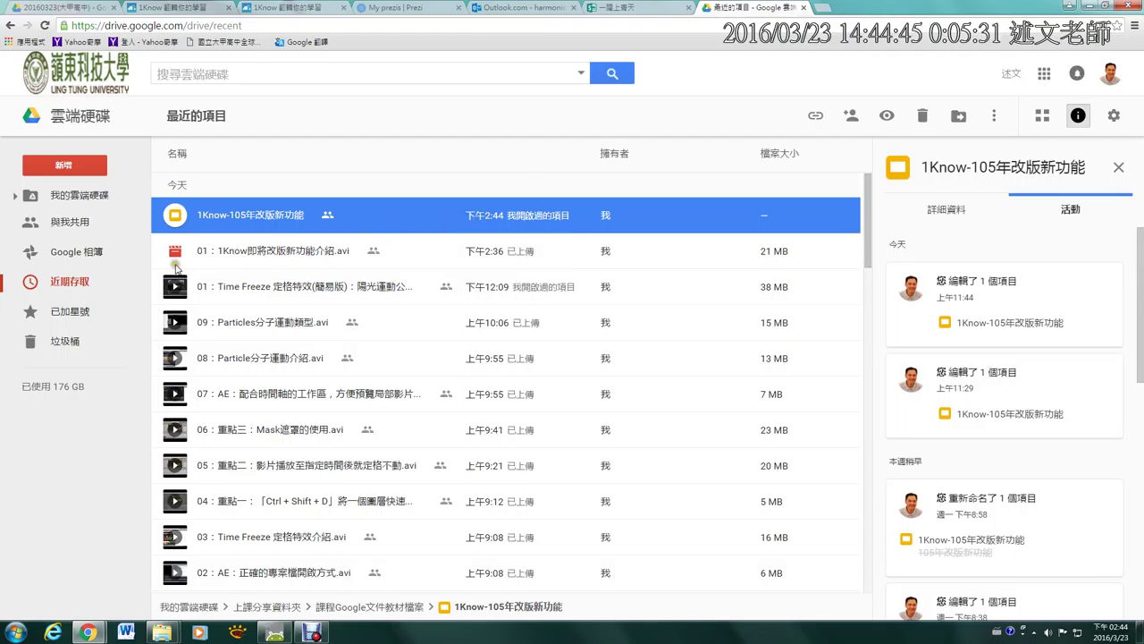
Star the recent video "01：Time Freeze 定格特效(簡易版)：陽光運動公園.avi" and show the starred items.
left_click(250, 284)
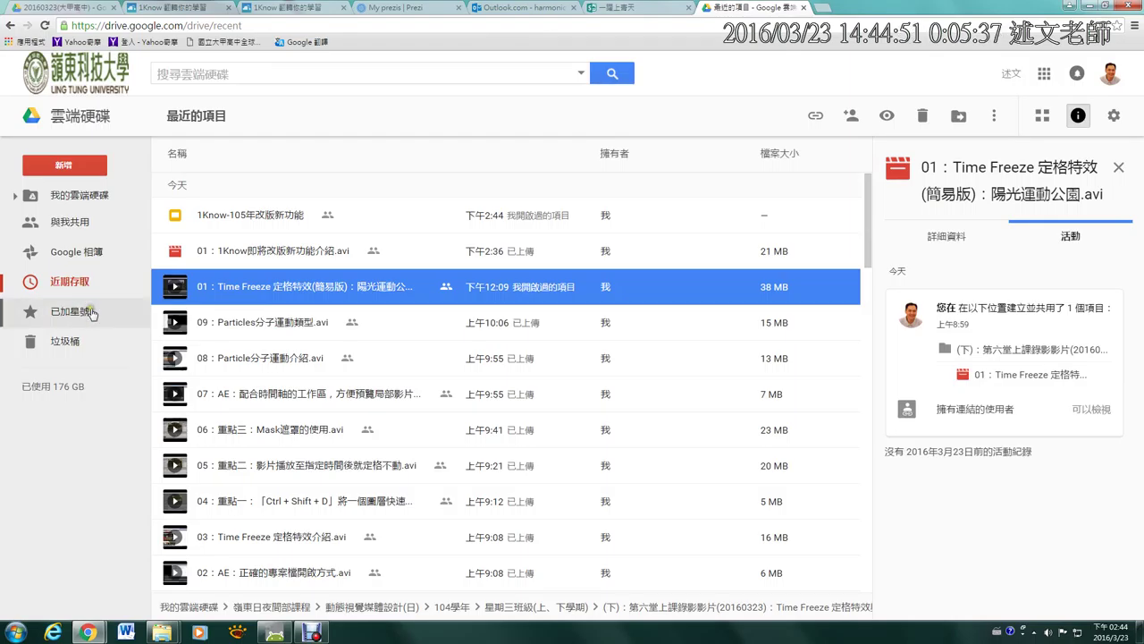
right_click(189, 284)
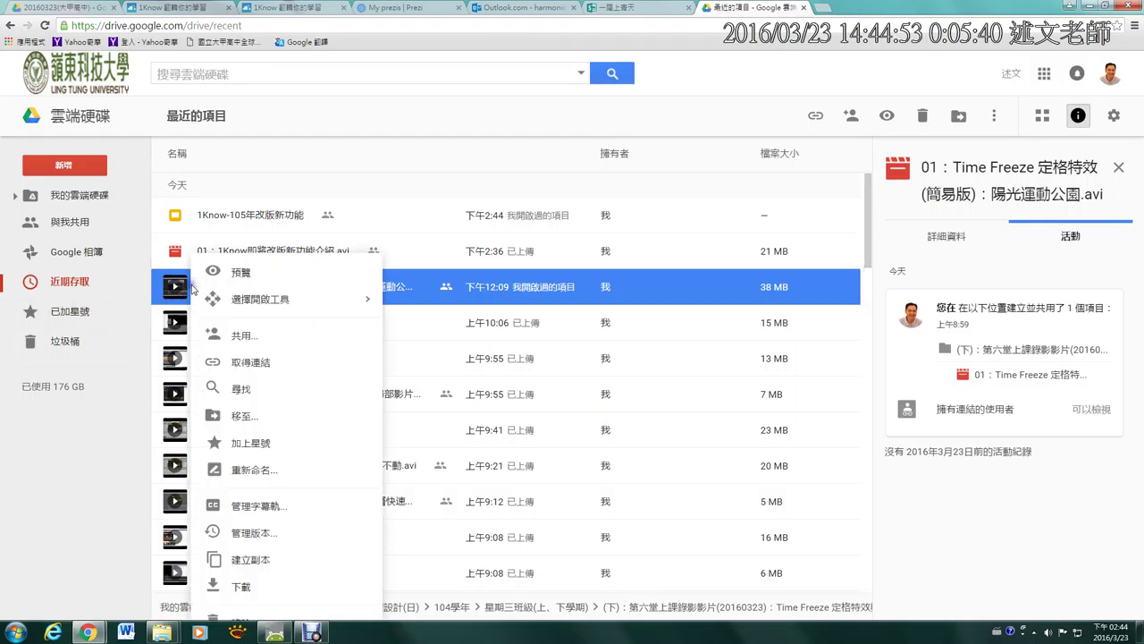
left_click(283, 444)
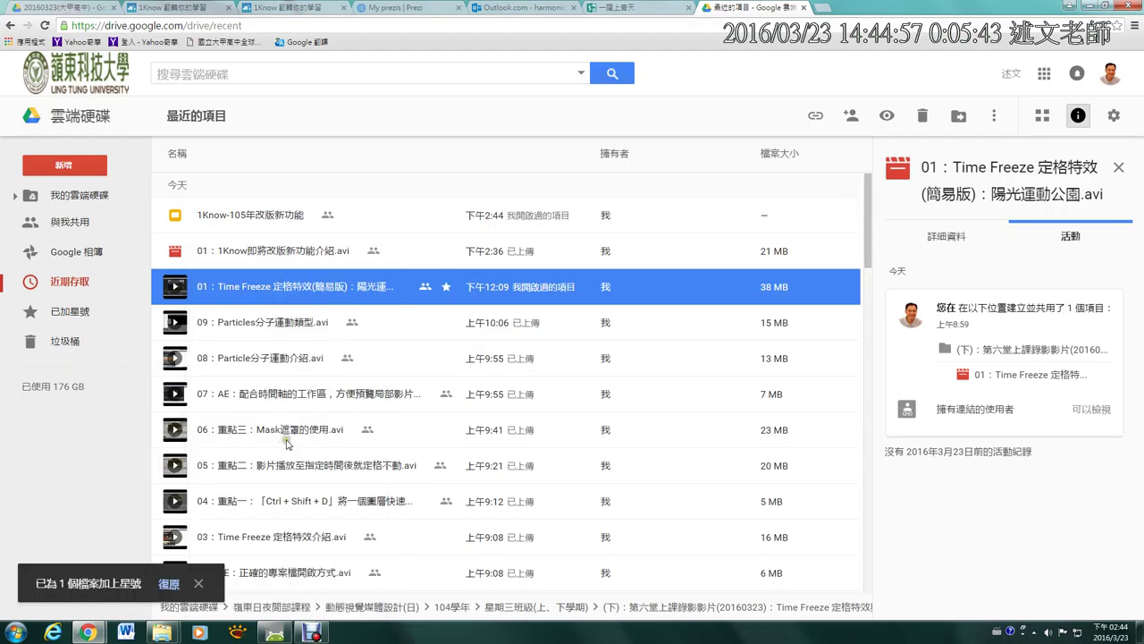
left_click(64, 315)
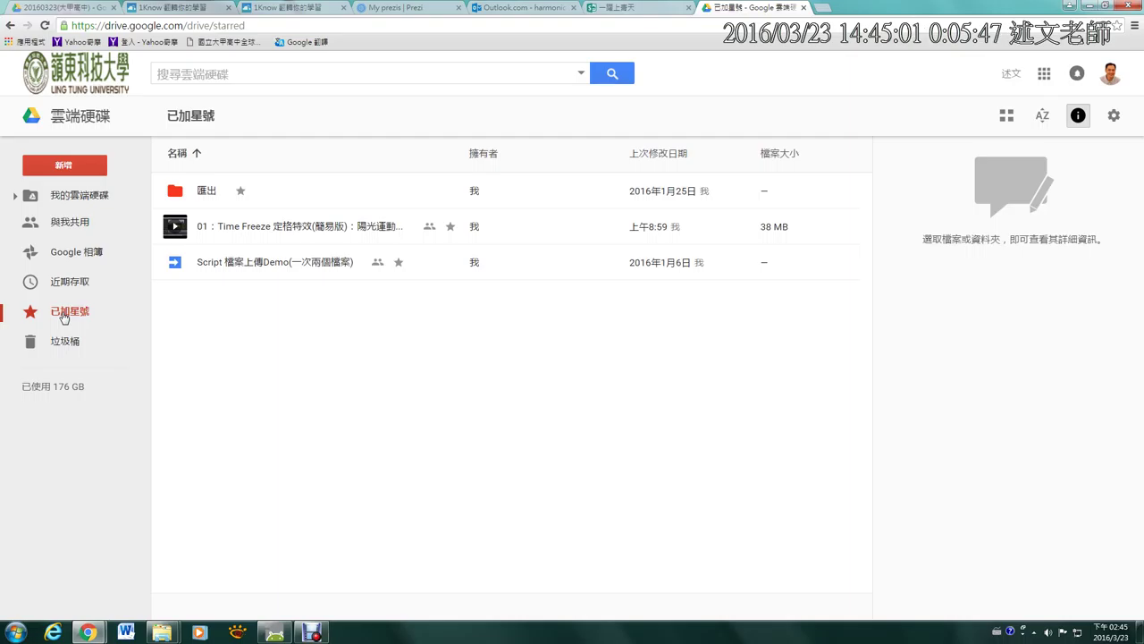
Remove the star from the Time Freeze video in the starred items.
left_click(385, 225)
right_click(384, 225)
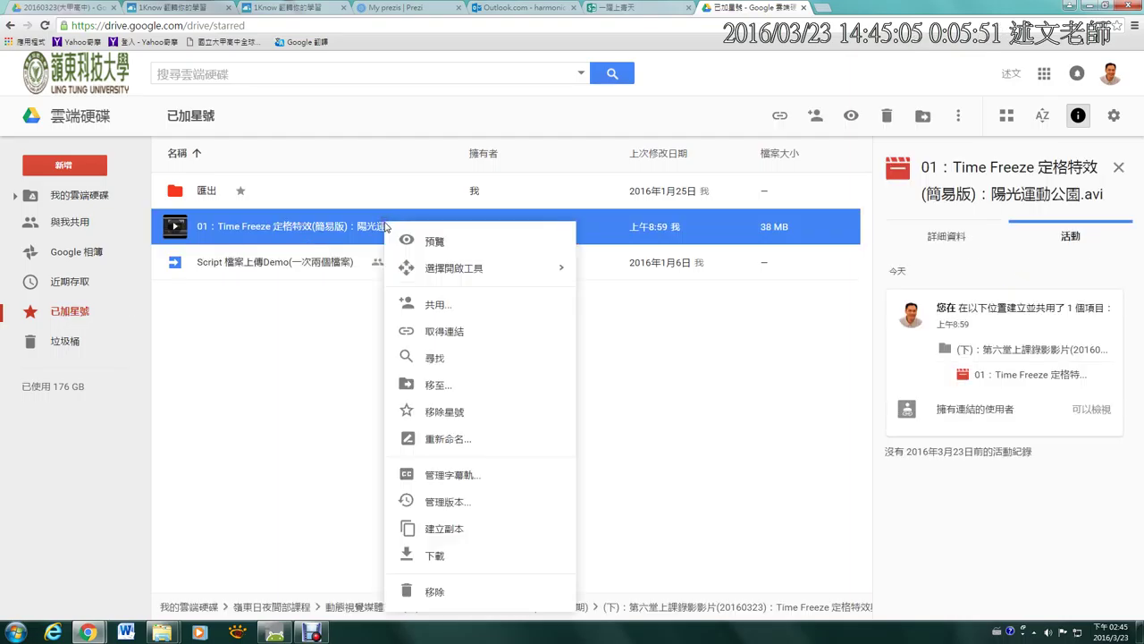
left_click(469, 415)
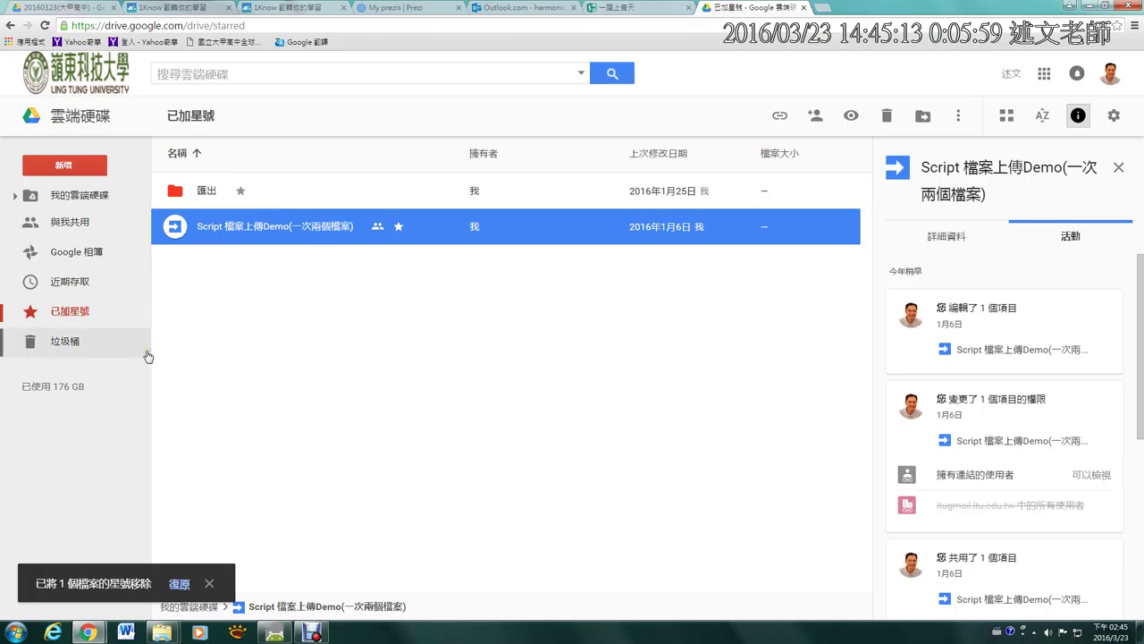
Return to My Drive and open 嶺東日夜間部課程, its subfolder 動態視覺媒體設計(日), and the folder 104學年 inside.
left_click(84, 196)
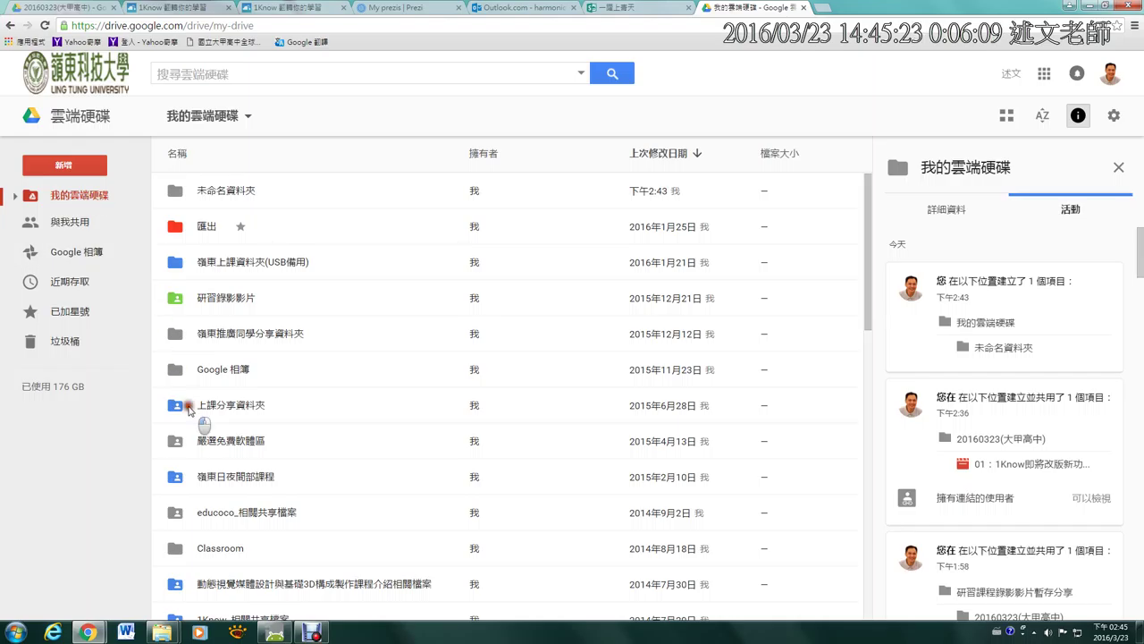
left_click(190, 407)
left_click(191, 478)
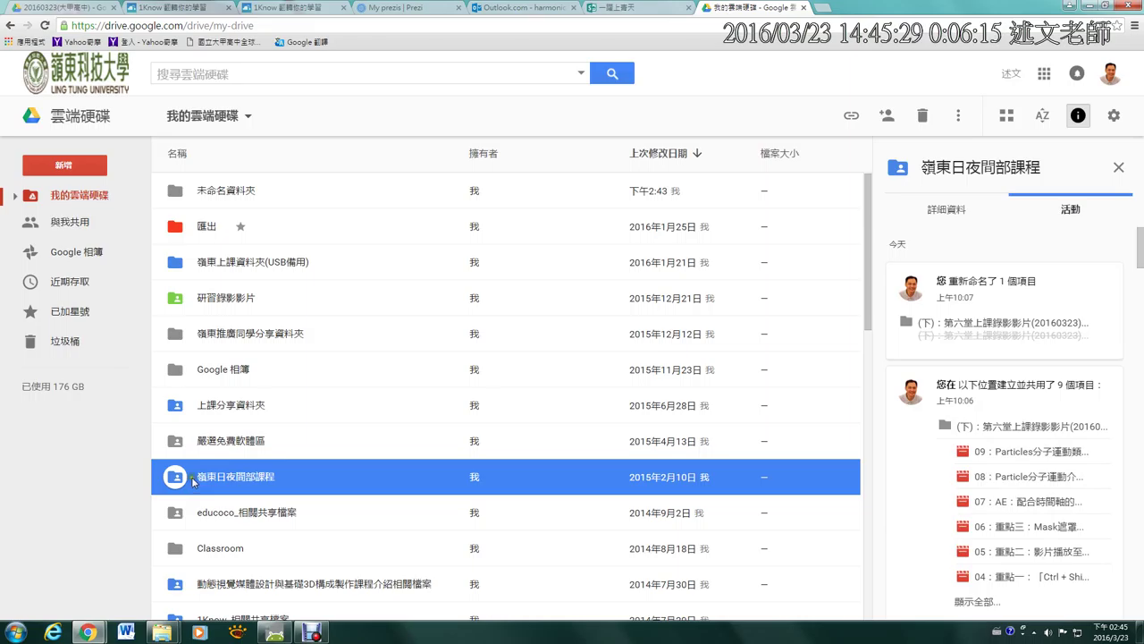
double_click(265, 480)
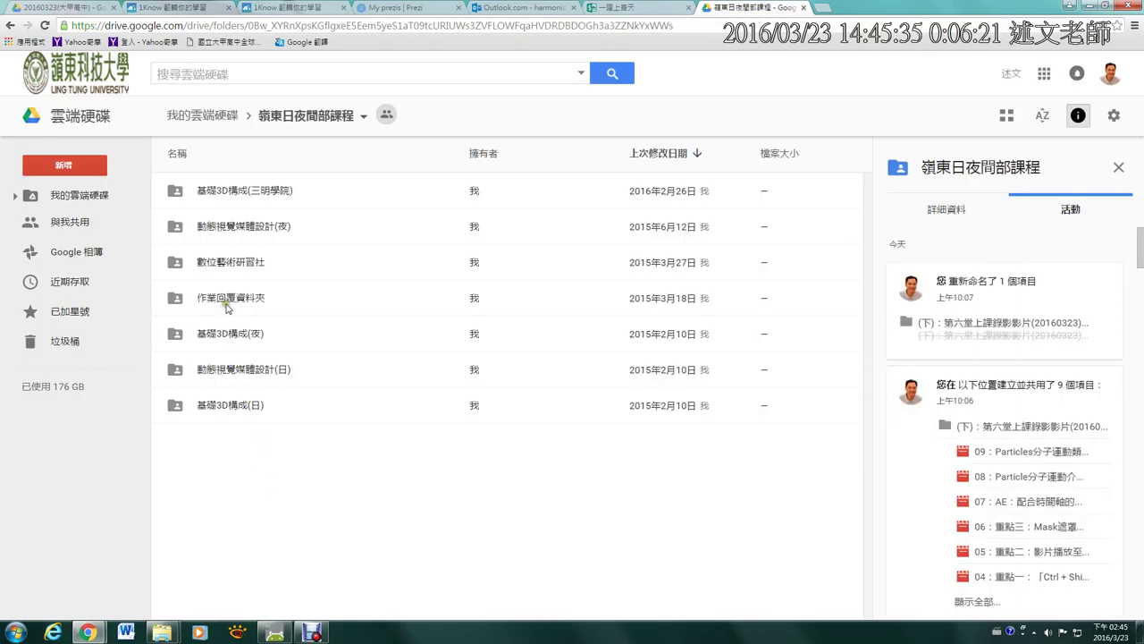
double_click(253, 378)
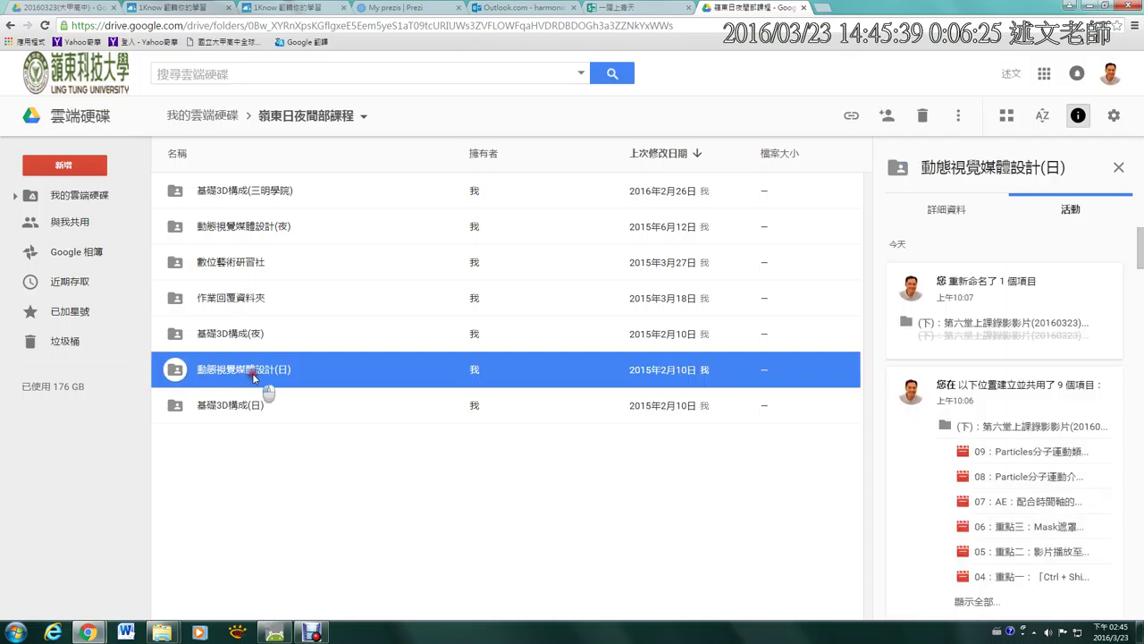
double_click(240, 202)
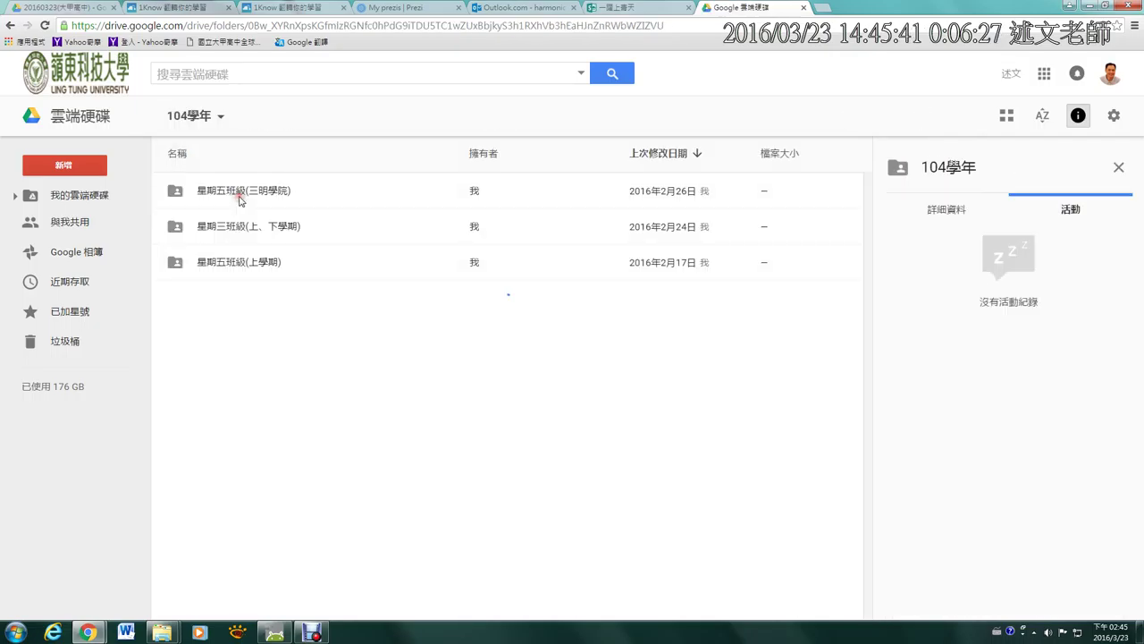
Open the class folder 星期三班級(上、下學期) inside 104學年.
double_click(240, 229)
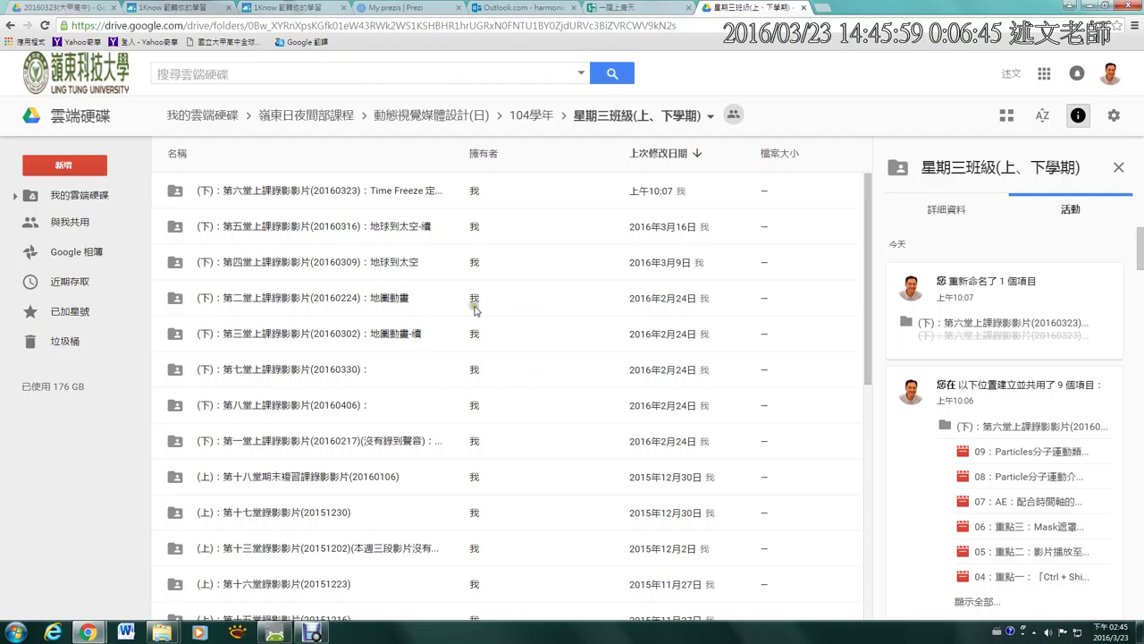
Switch to YouTube from the Google apps and dismiss the language selection notice on its home page.
left_click(1043, 73)
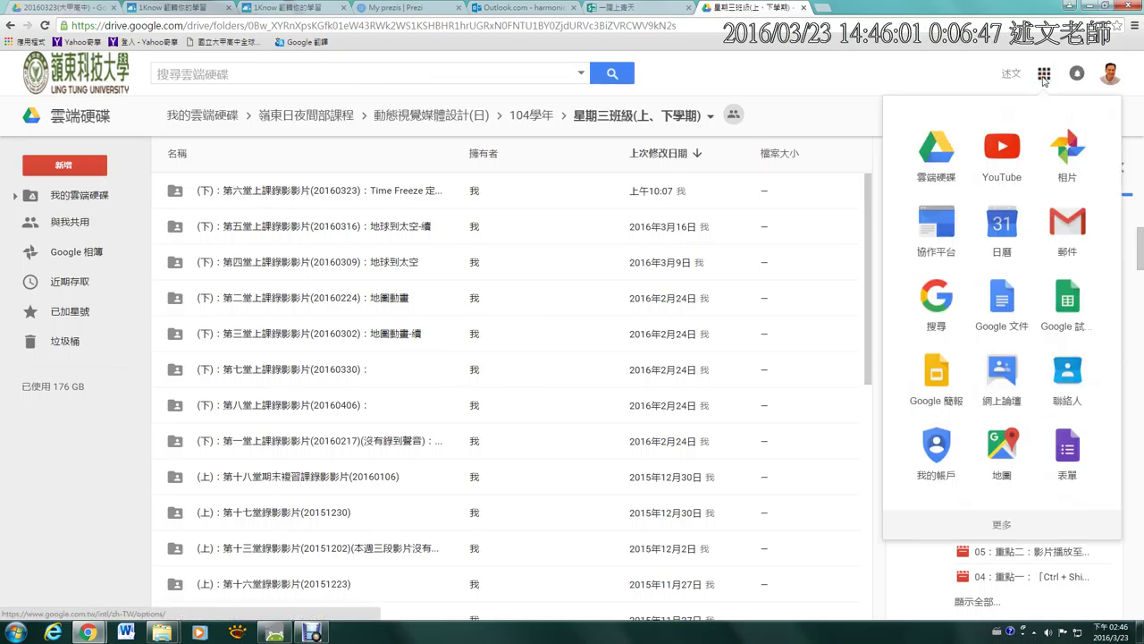
left_click(1007, 155)
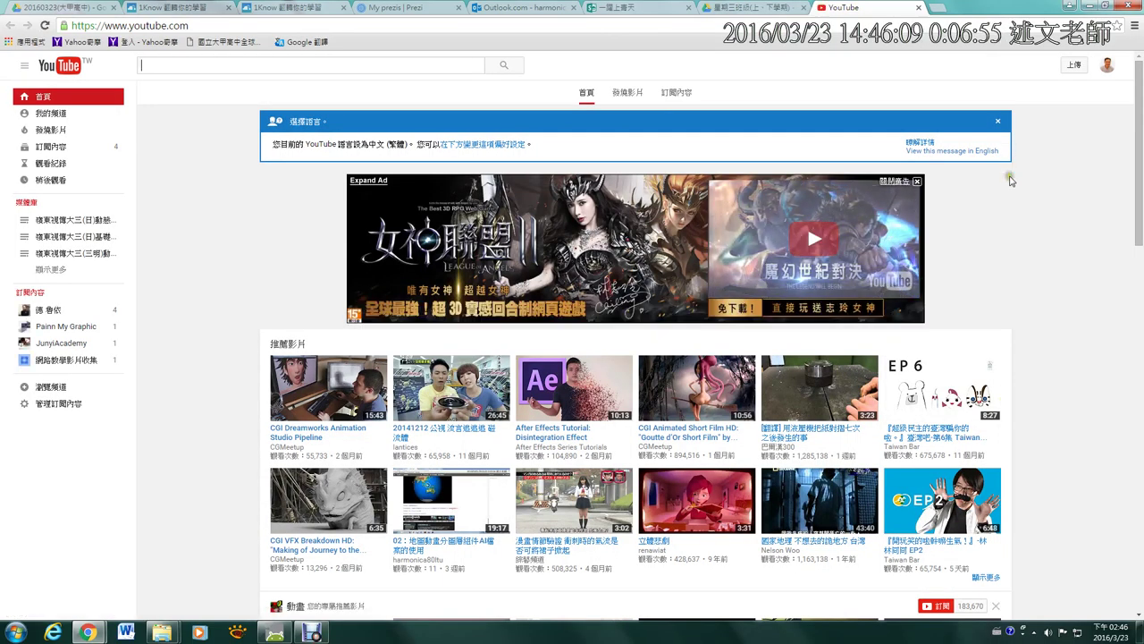
left_click(999, 124)
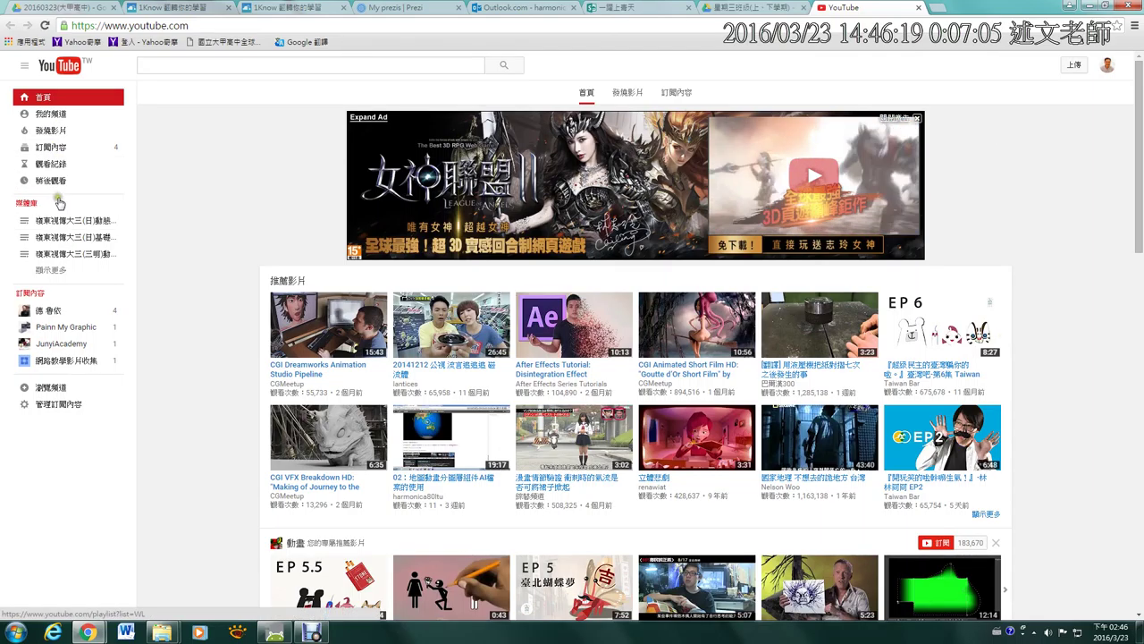
Open the playlists (播放清單) of the account's own YouTube channel and show them in list layout (清單).
left_click(55, 115)
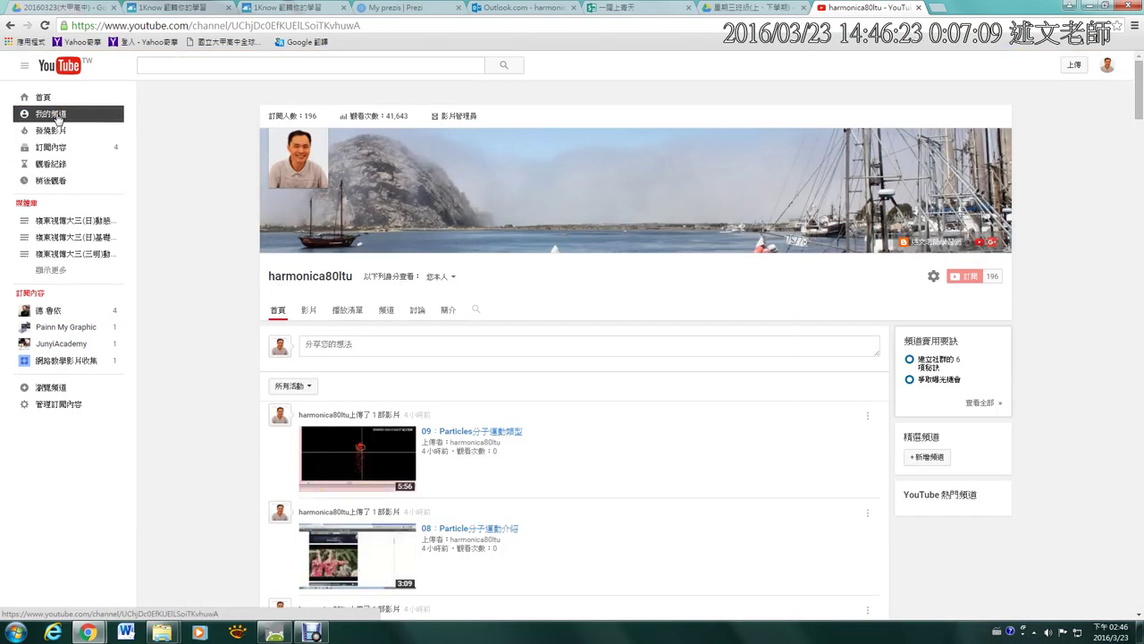
left_click(338, 311)
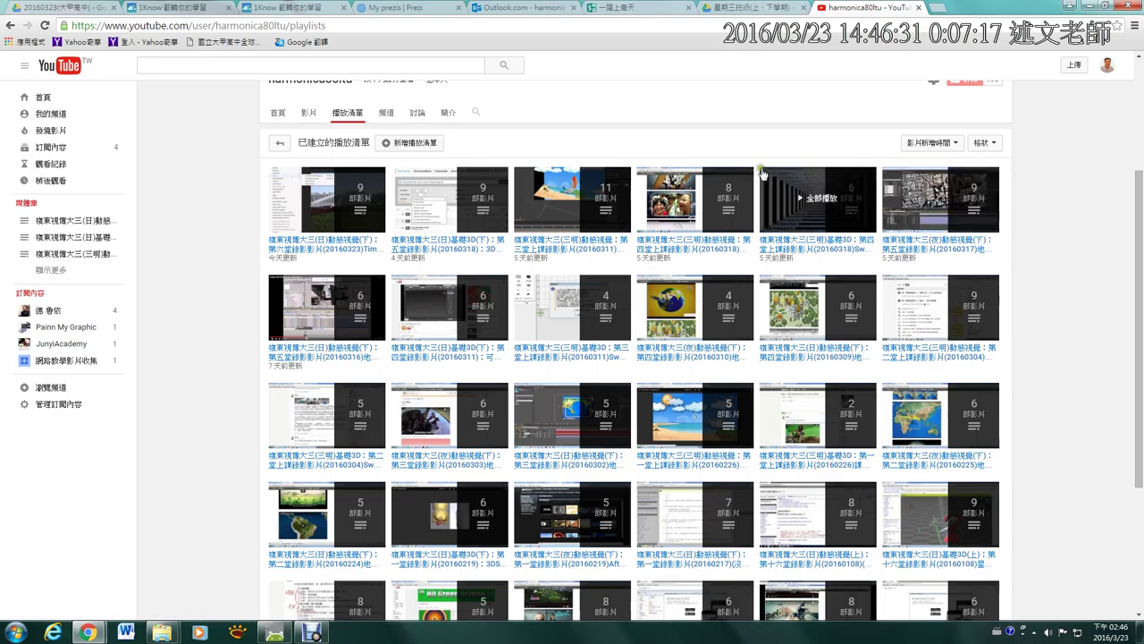
left_click(984, 144)
left_click(990, 164)
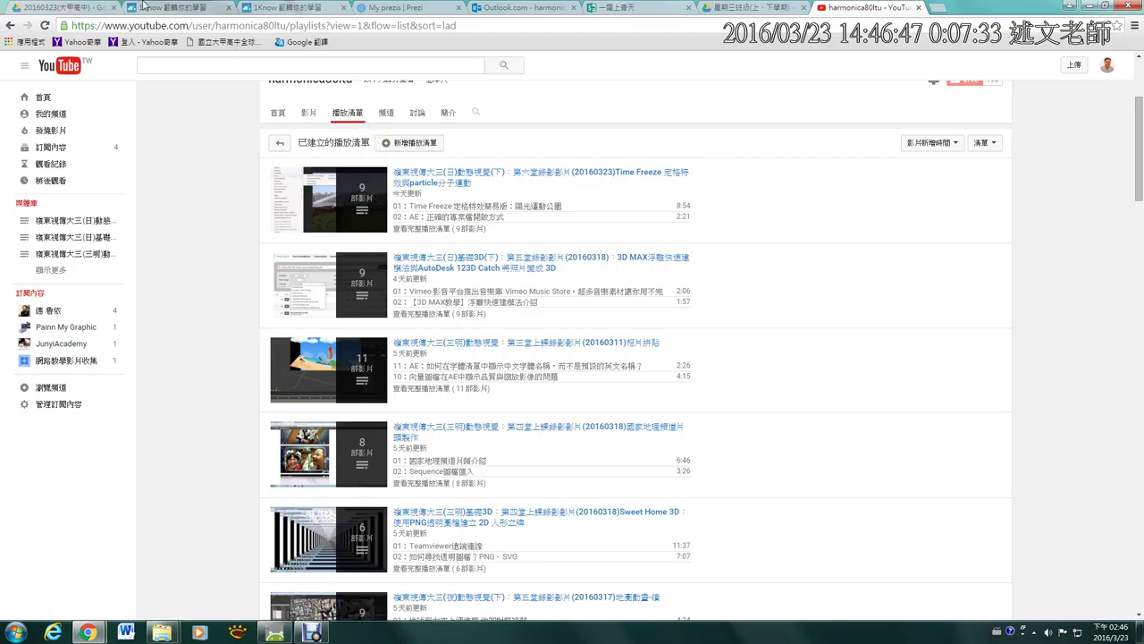
Switch back to the Google Drive folder 20160323(大甲高中) and select the video 01：1Know即將改版新功能介紹.avi.
left_click(61, 7)
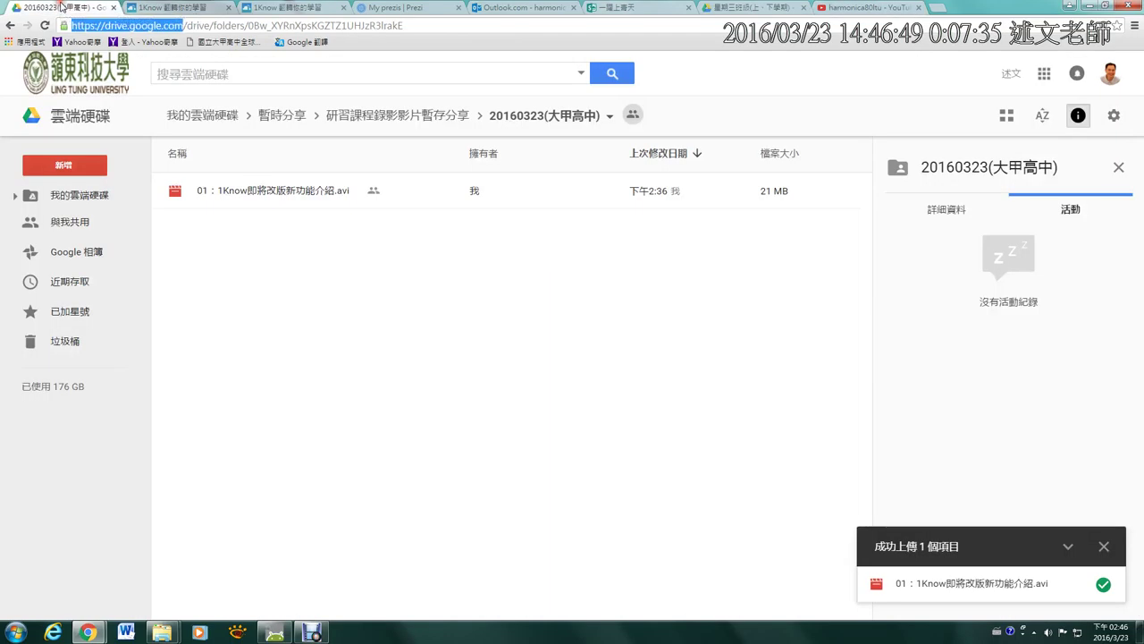
left_click(286, 202)
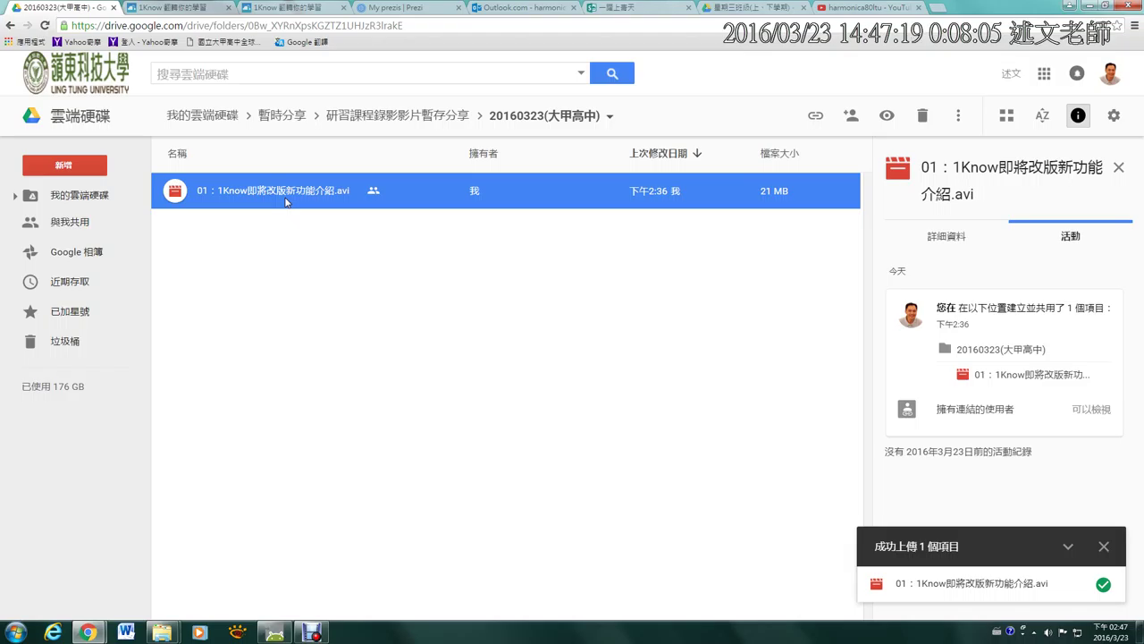
Return to the folder 星期三班級(上、下學期) and open the sixth lesson's video folder dated 20160323 on Time Freeze.
left_click(760, 8)
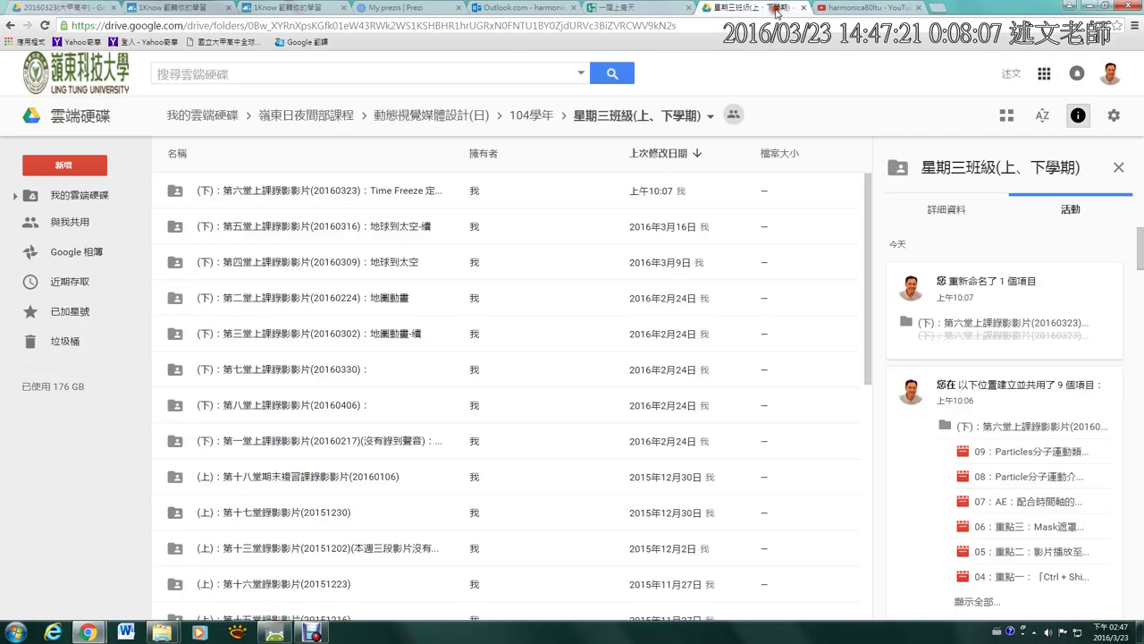
double_click(348, 198)
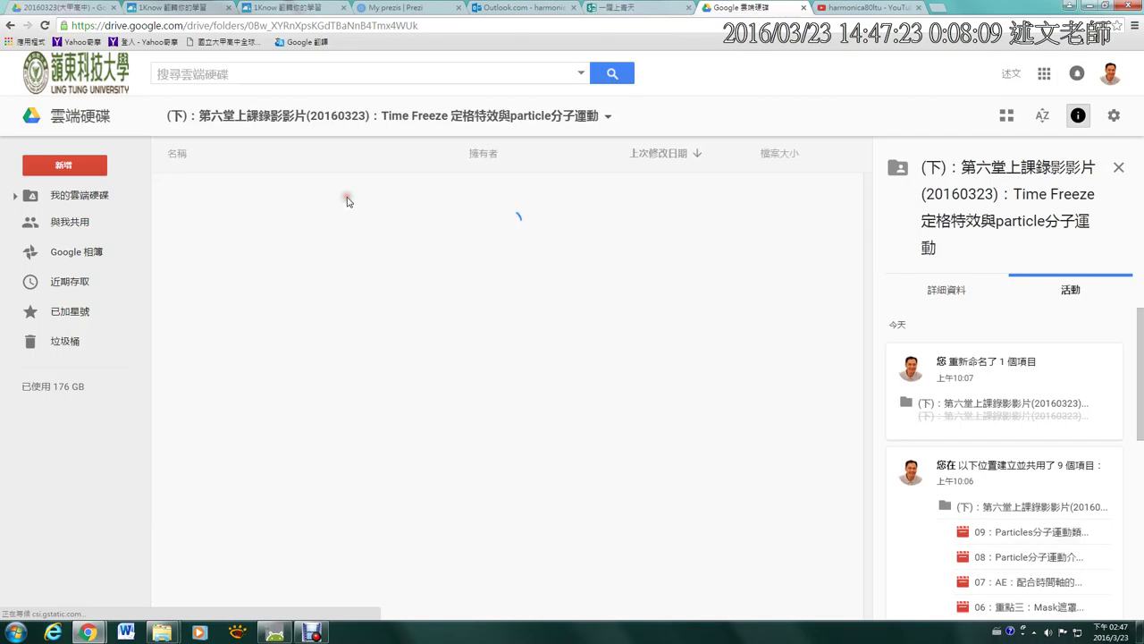